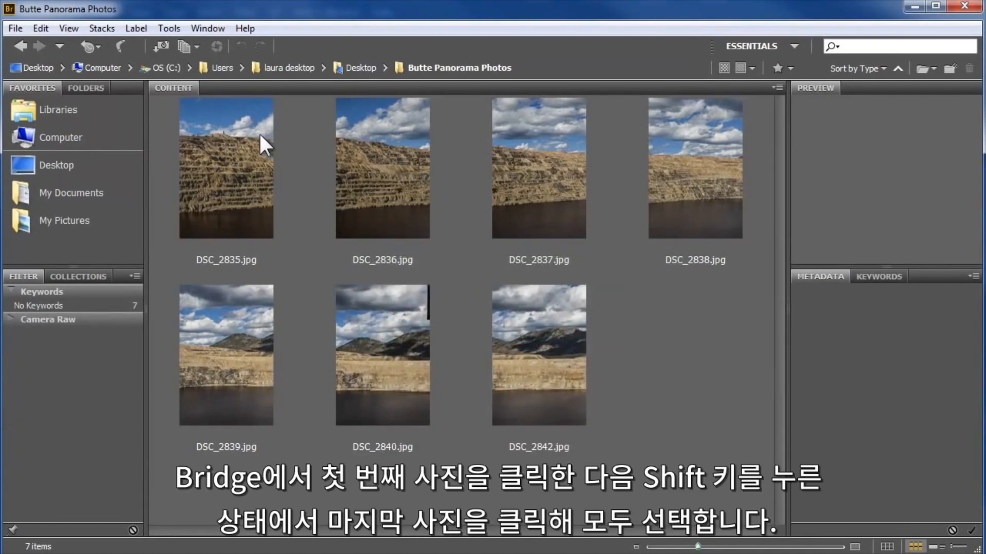
Step: Photomerge all seven photos, DSC_2835.jpg through DSC_2842.jpg, using the Cylindrical layout with image blending, vignette removal and geometric distortion correction
{"action": "left_click", "coordinate": [252, 157]}
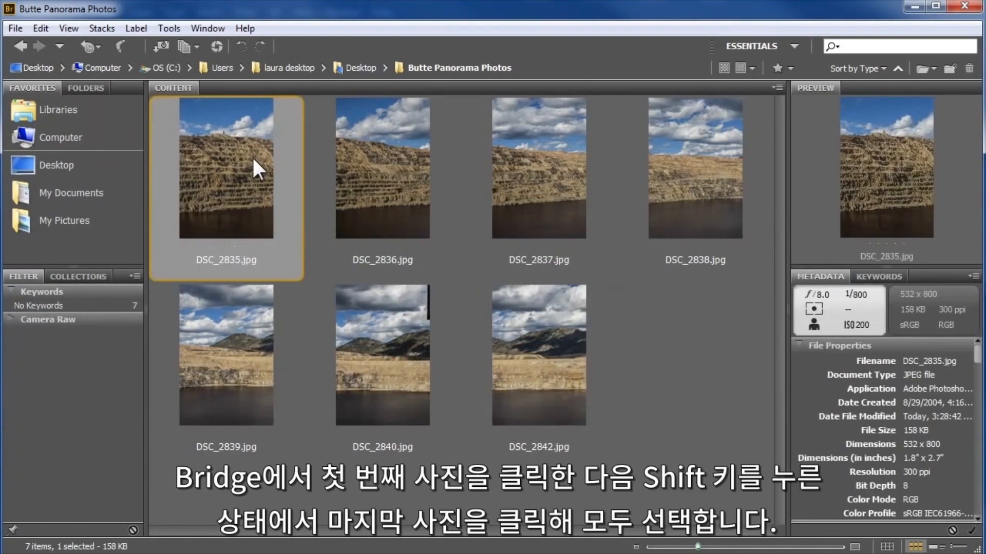
{"action": "left_click", "coordinate": [542, 358], "text": "shift"}
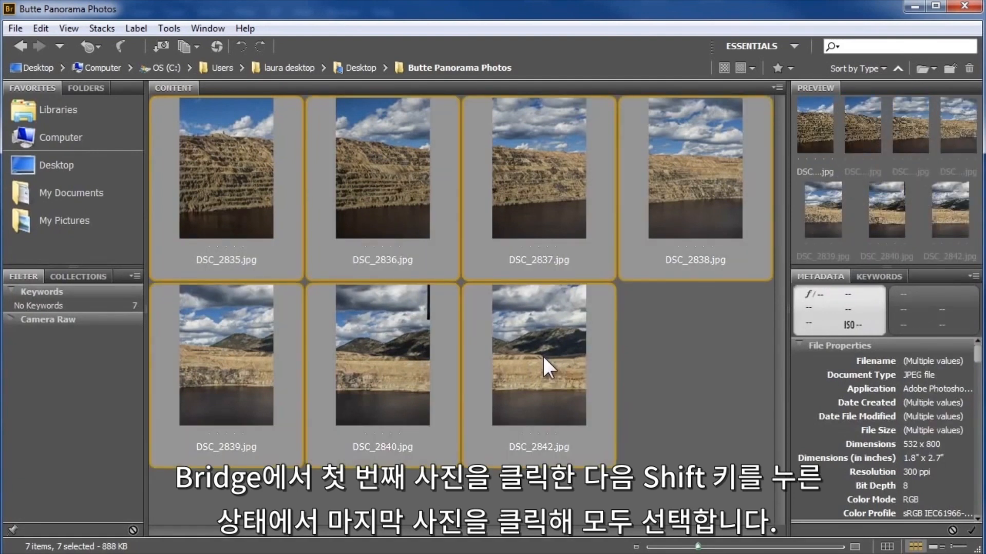
{"action": "left_click", "coordinate": [164, 27]}
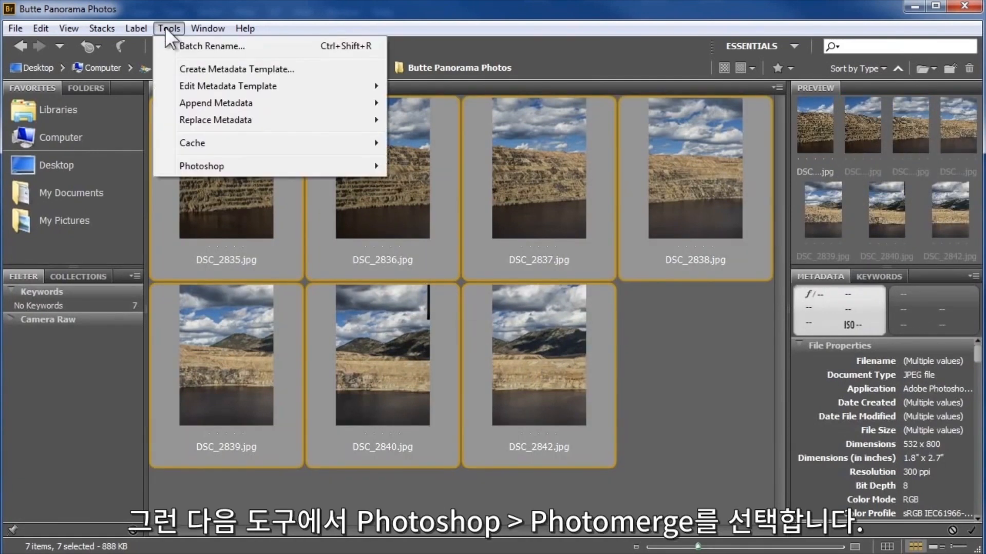
{"action": "mouse_move", "coordinate": [242, 165]}
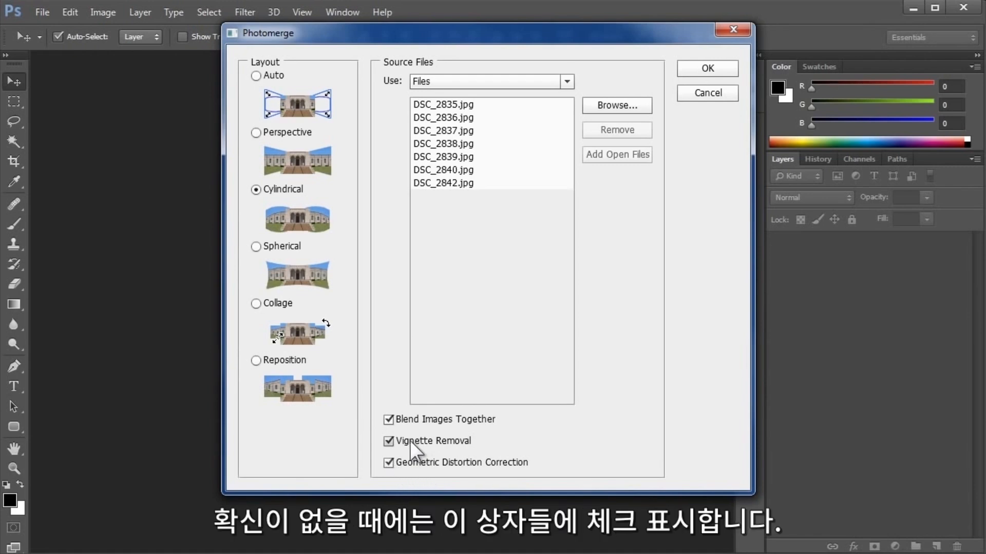
{"action": "left_click", "coordinate": [720, 67]}
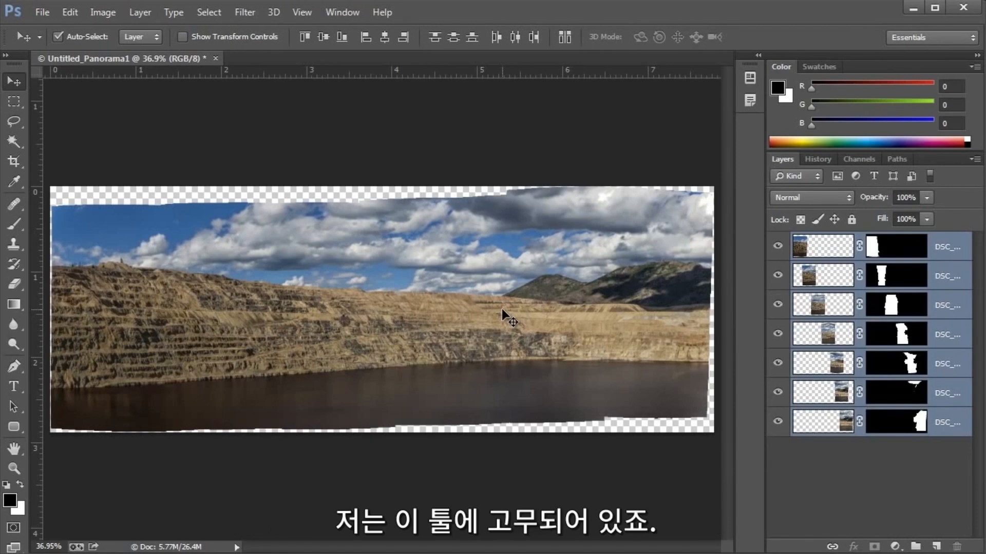
Step: Isolate each of the seven panorama layers in turn, from topmost to bottommost, to examine its masked portion, and show all layers again
{"action": "left_click", "coordinate": [779, 248], "text": "alt"}
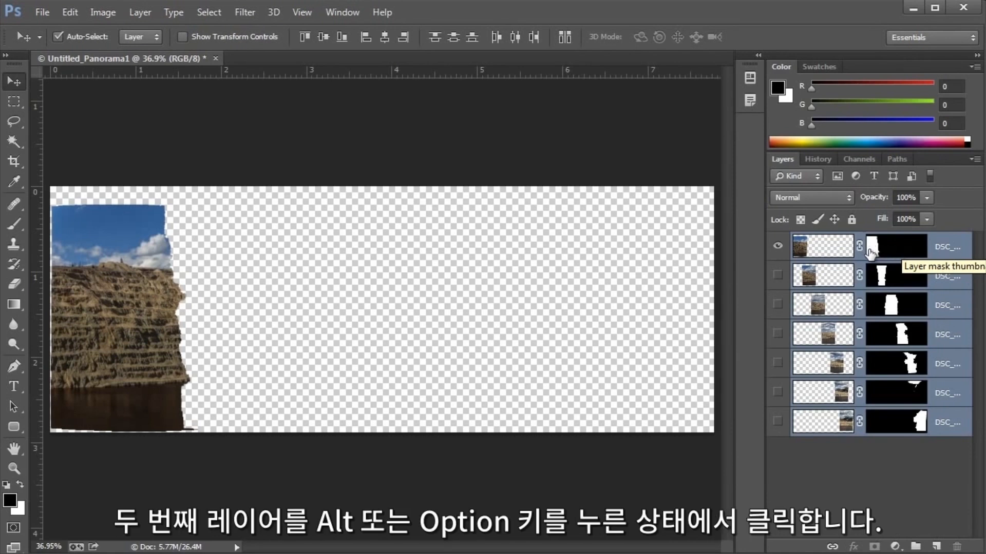
{"action": "left_click", "coordinate": [777, 278], "text": "alt"}
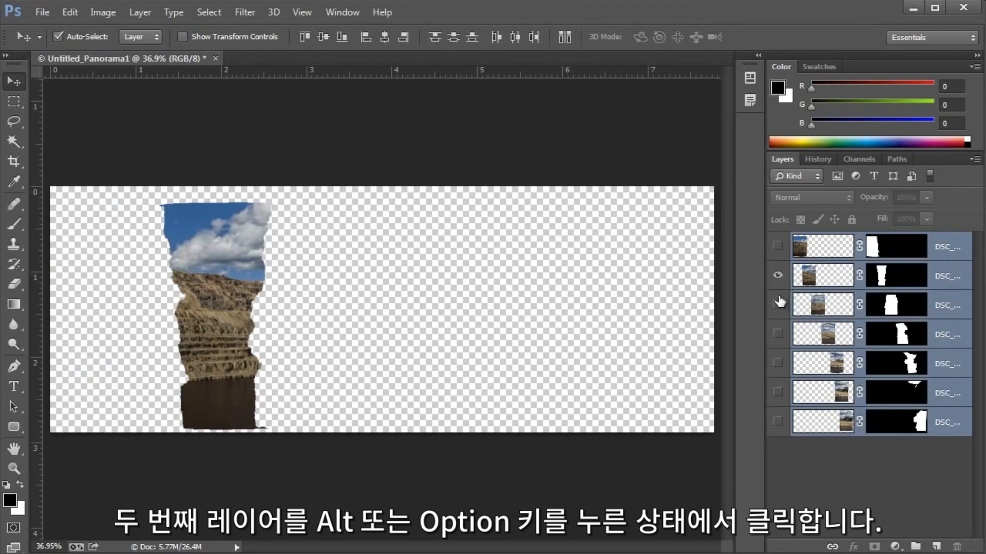
{"action": "left_click", "coordinate": [778, 306], "text": "alt"}
{"action": "left_click", "coordinate": [778, 338], "text": "alt"}
{"action": "left_click", "coordinate": [778, 365], "text": "alt"}
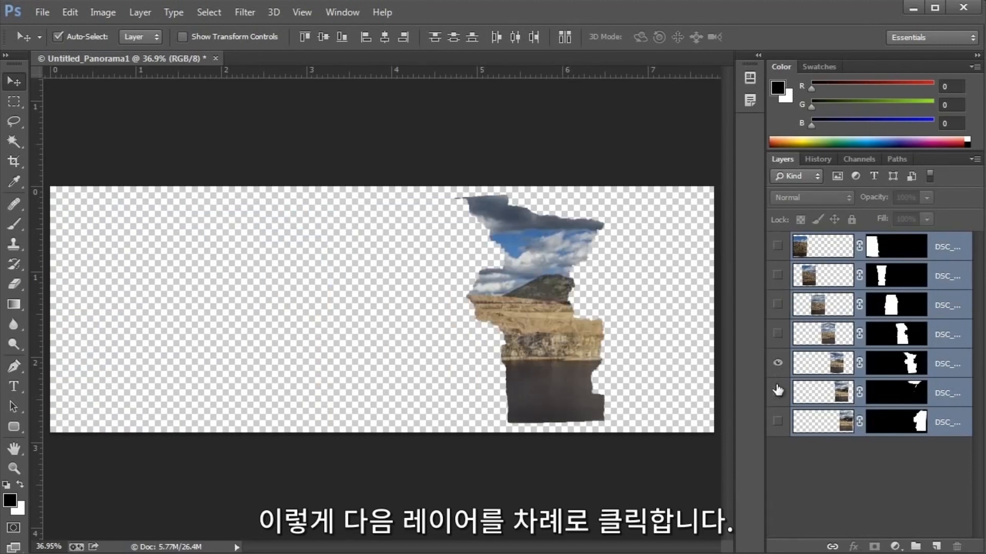
{"action": "left_click", "coordinate": [777, 394], "text": "alt"}
{"action": "left_click", "coordinate": [777, 424], "text": "alt"}
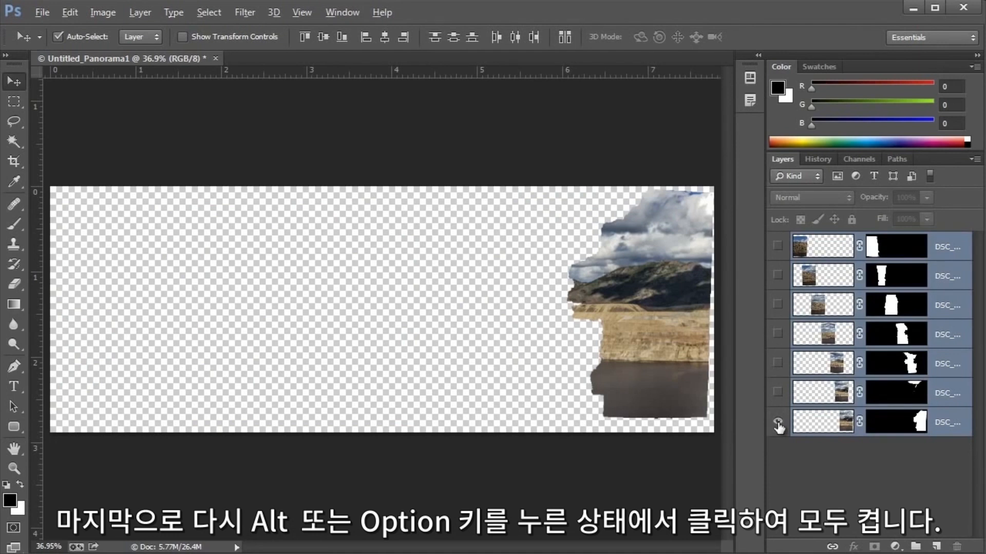
{"action": "left_click", "coordinate": [777, 423], "text": "alt"}
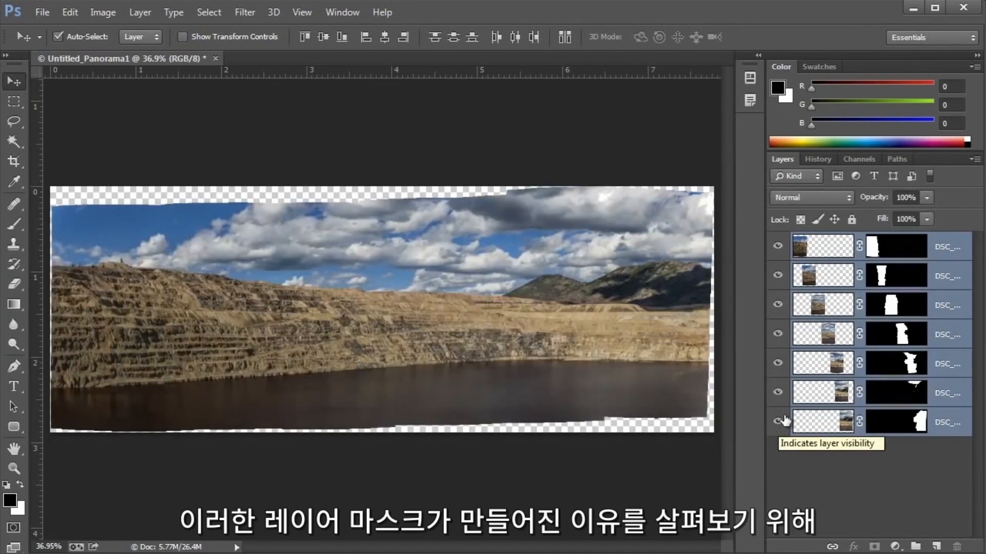
Step: Temporarily disable the topmost layer's mask to examine the seam it hides in the sky, and re-enable the mask
{"action": "left_click", "coordinate": [894, 245], "text": "shift"}
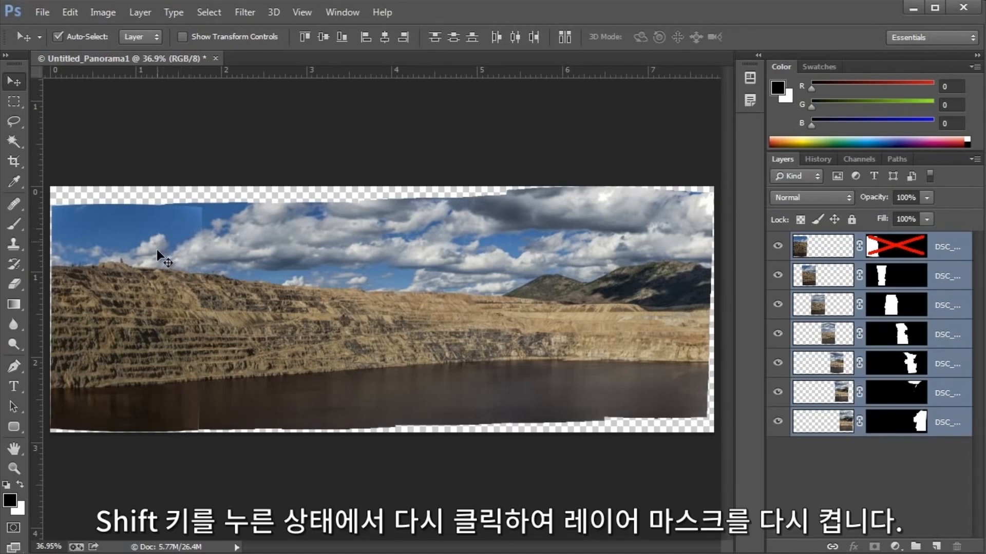
{"action": "left_click", "coordinate": [899, 249], "text": "shift"}
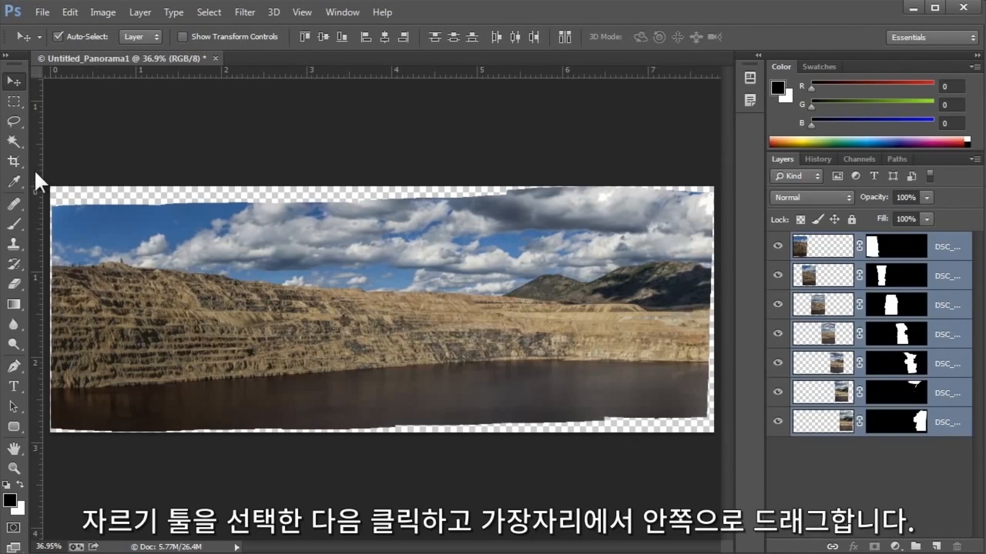
Step: Crop the ragged transparent edges off the panorama's top, left and right sides, and flatten all layers into one background
{"action": "left_click", "coordinate": [14, 162]}
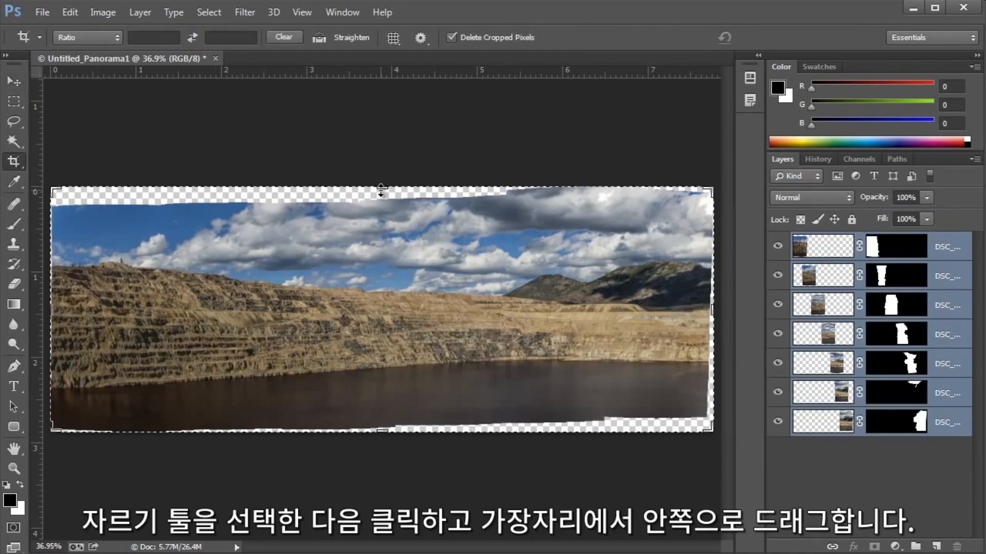
{"action": "left_click_drag", "start_coordinate": [382, 189], "coordinate": [382, 198]}
{"action": "left_click_drag", "start_coordinate": [50, 311], "coordinate": [54, 310]}
{"action": "left_click_drag", "start_coordinate": [735, 320], "coordinate": [712, 308]}
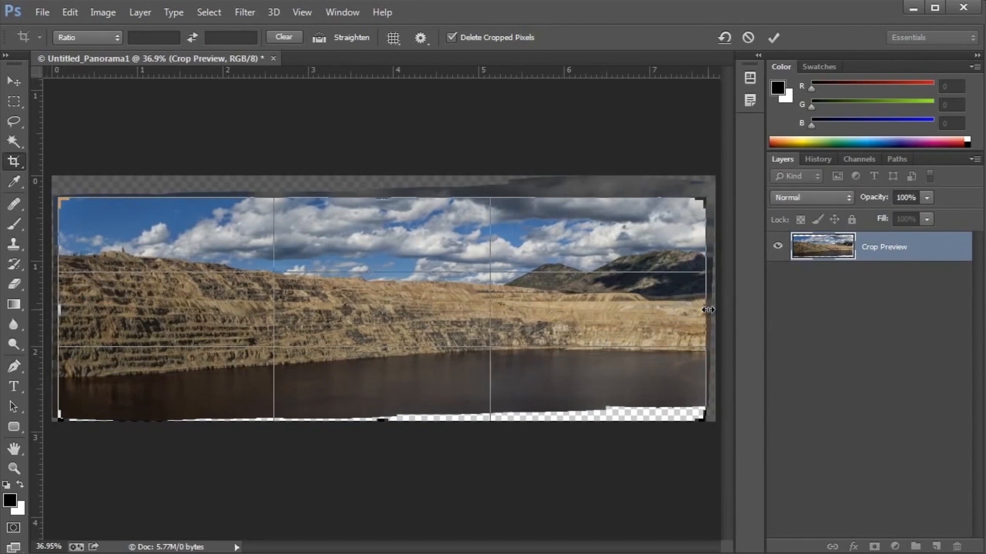
{"action": "left_click", "coordinate": [774, 38]}
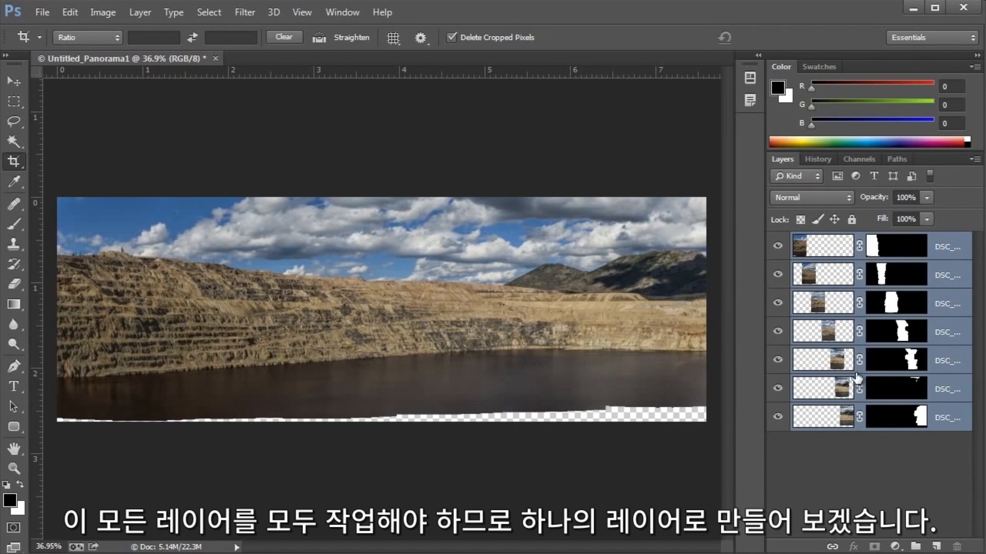
{"action": "left_click", "coordinate": [141, 12]}
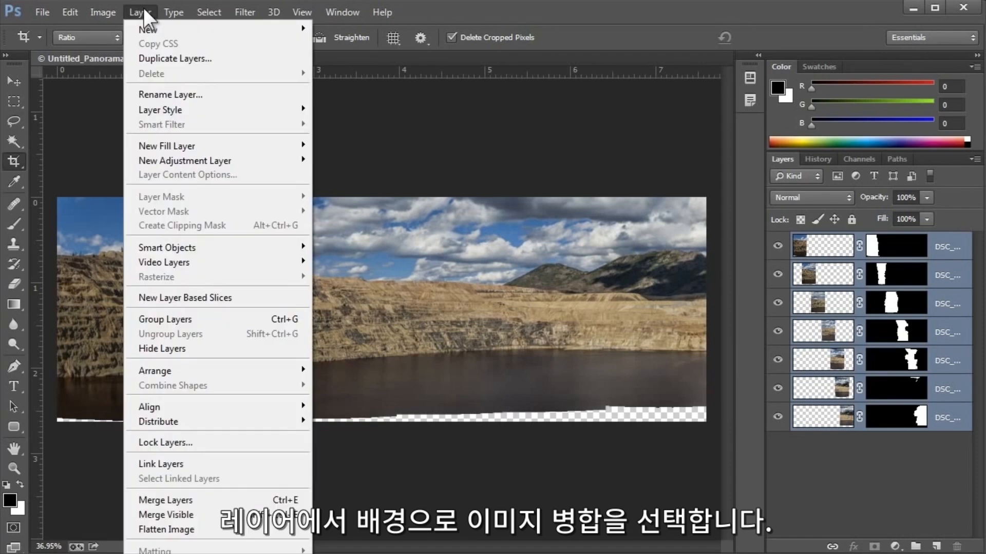
{"action": "left_click", "coordinate": [192, 528]}
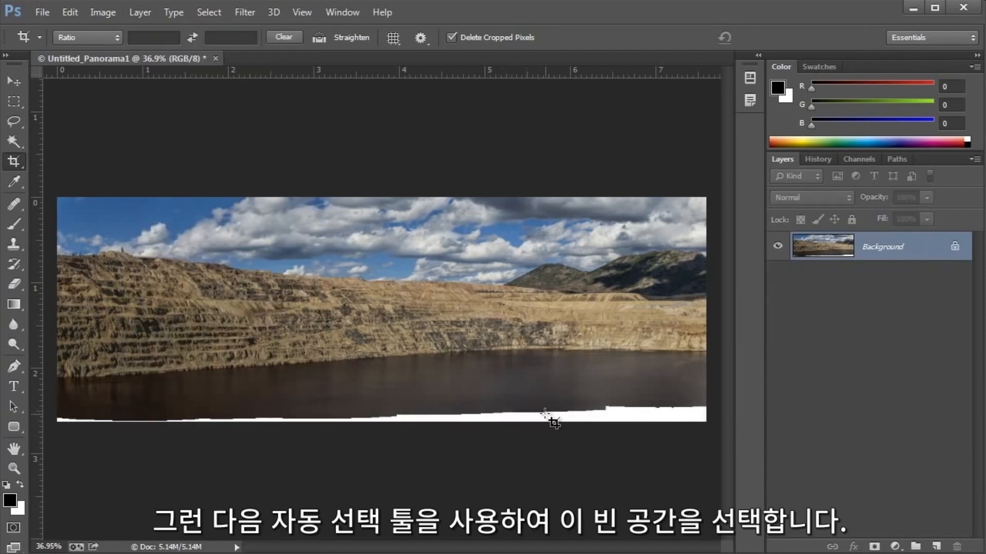
Step: Select the white strip along the panorama's bottom edge with the Magic Wand and expand the selection by 5 pixels
{"action": "left_click", "coordinate": [11, 136]}
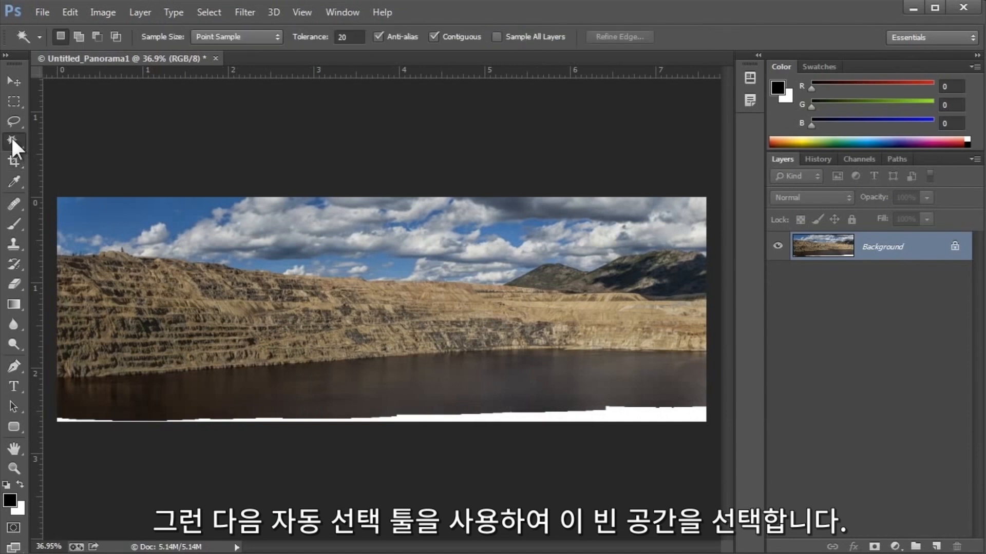
{"action": "left_click", "coordinate": [515, 419]}
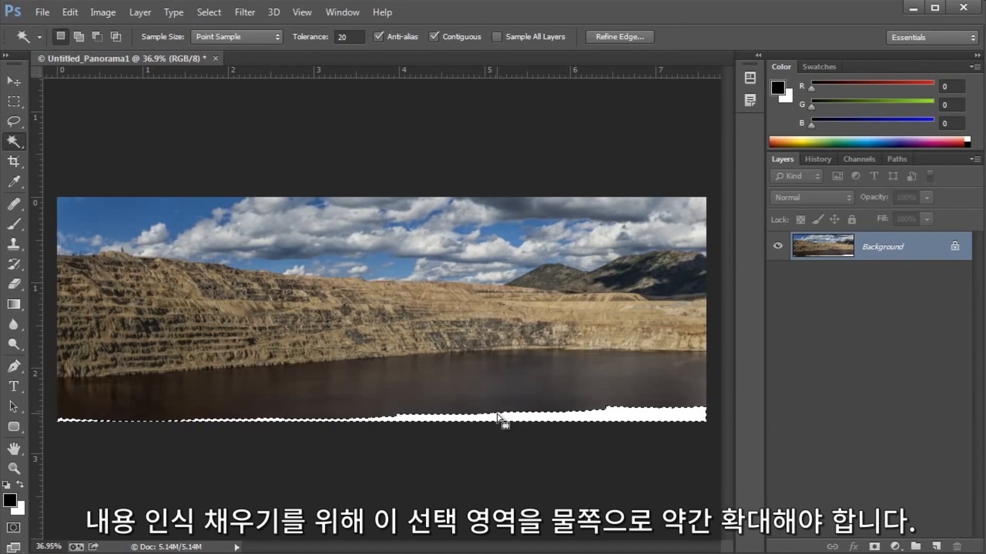
{"action": "left_click", "coordinate": [211, 9]}
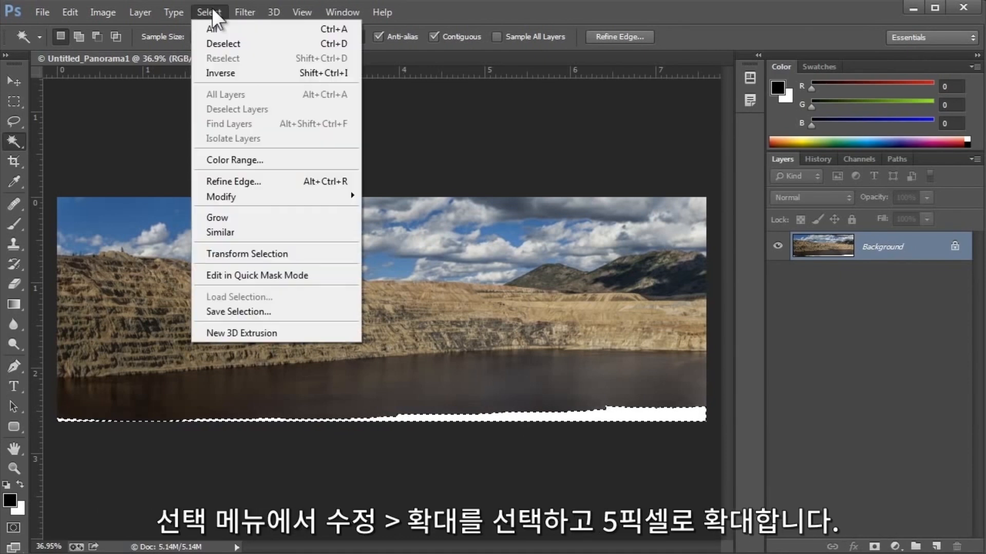
{"action": "mouse_move", "coordinate": [230, 196]}
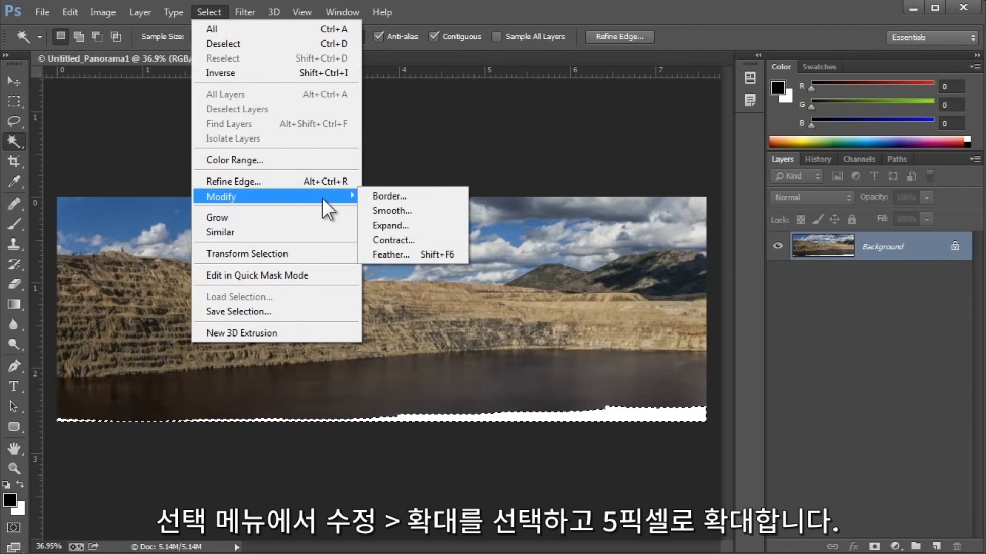
{"action": "left_click", "coordinate": [380, 226]}
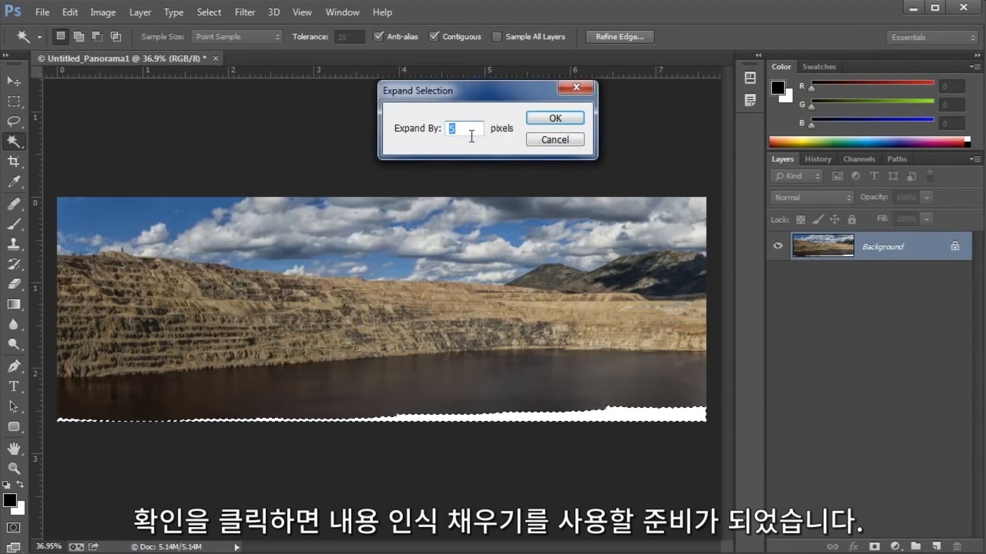
{"action": "left_click", "coordinate": [541, 118]}
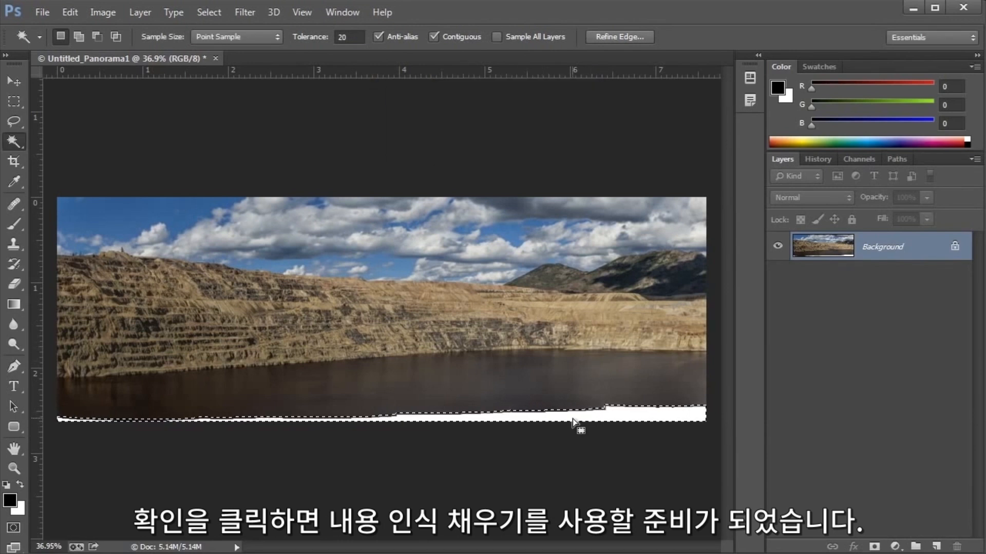
Step: Fill the selected bottom strip using Content-Aware at Normal mode and 100% opacity, and deselect it
{"action": "left_click", "coordinate": [63, 11]}
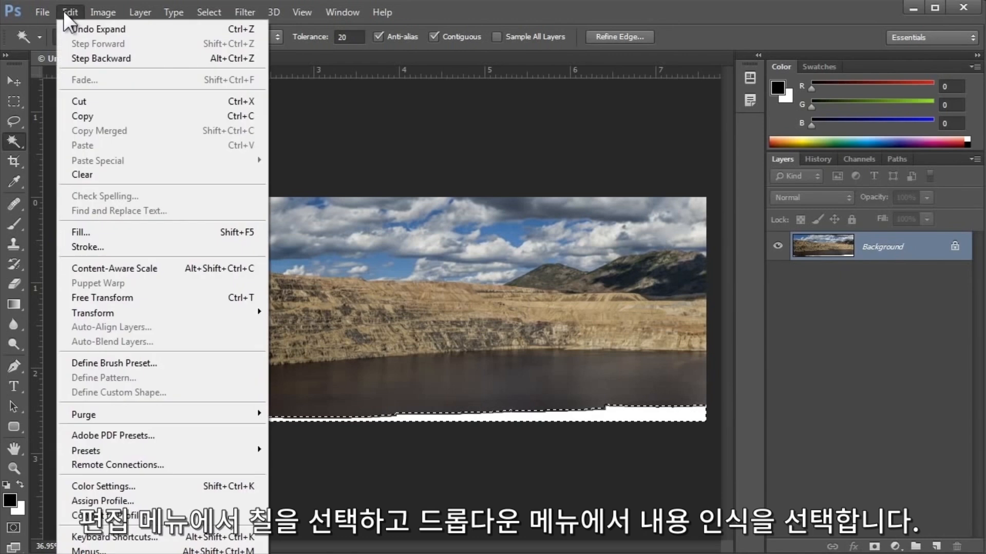
{"action": "left_click", "coordinate": [107, 232]}
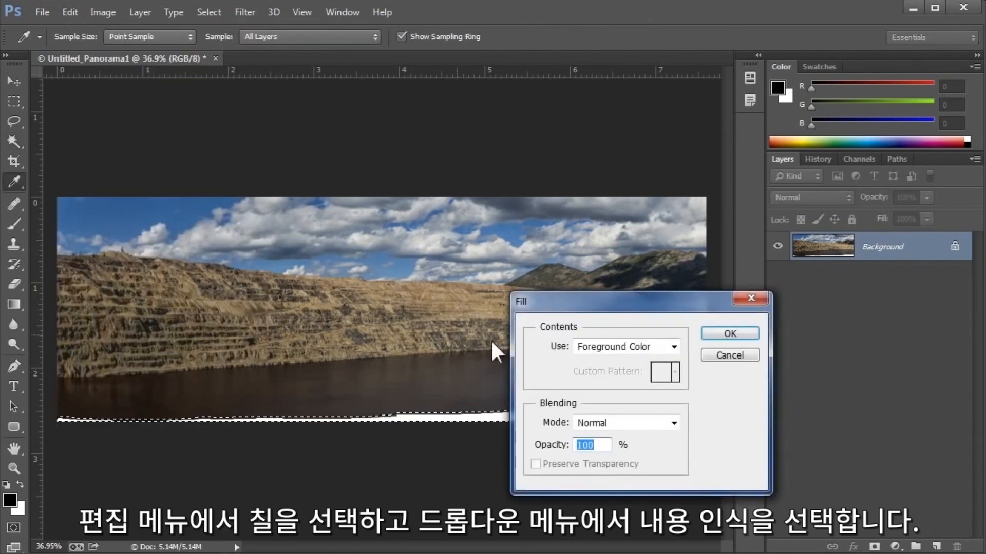
{"action": "left_click", "coordinate": [646, 345]}
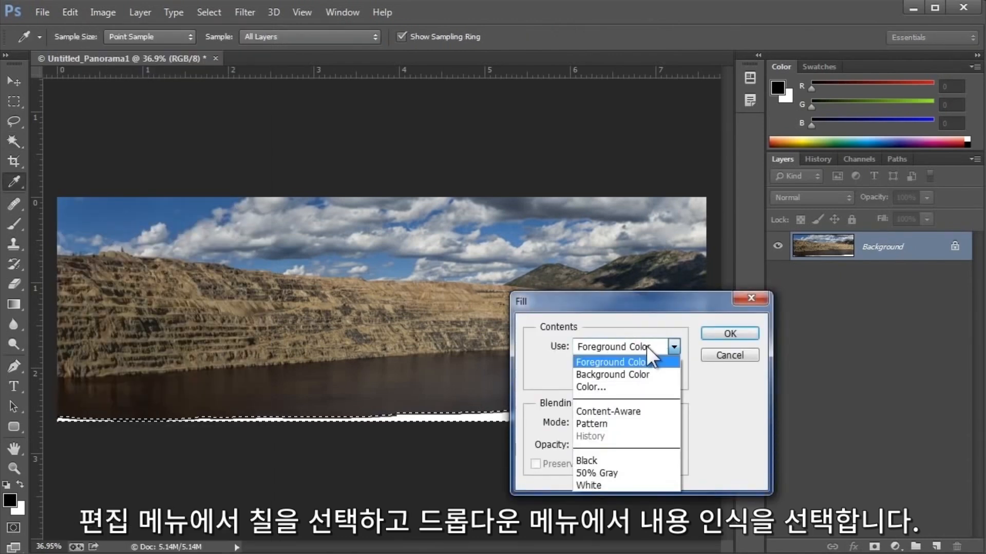
{"action": "left_click", "coordinate": [642, 410]}
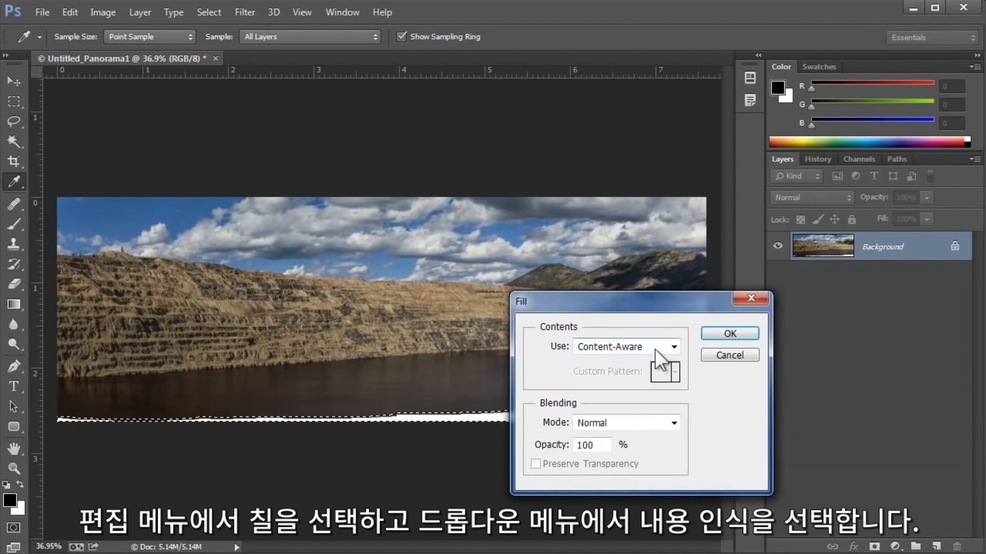
{"action": "left_click", "coordinate": [722, 333]}
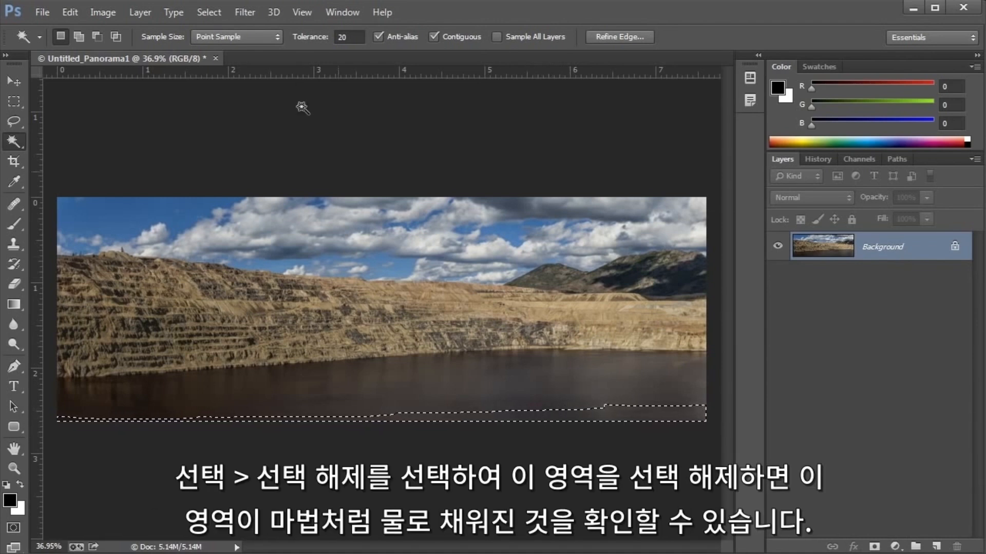
{"action": "left_click", "coordinate": [208, 12]}
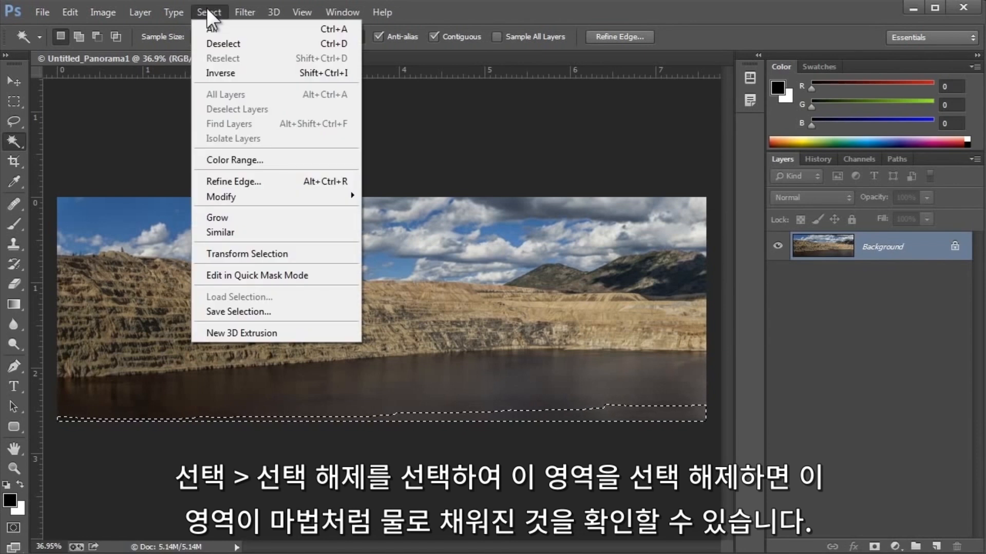
{"action": "left_click", "coordinate": [216, 45]}
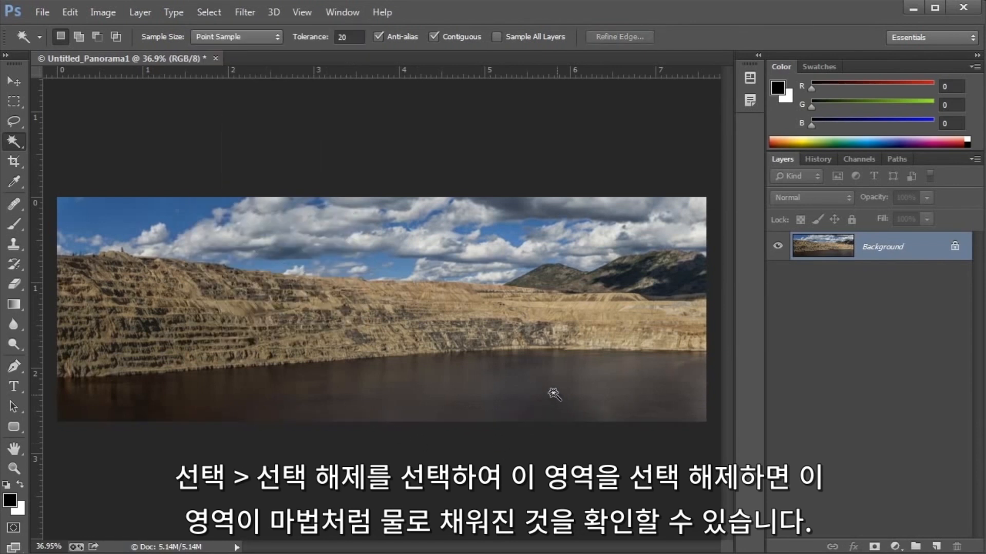